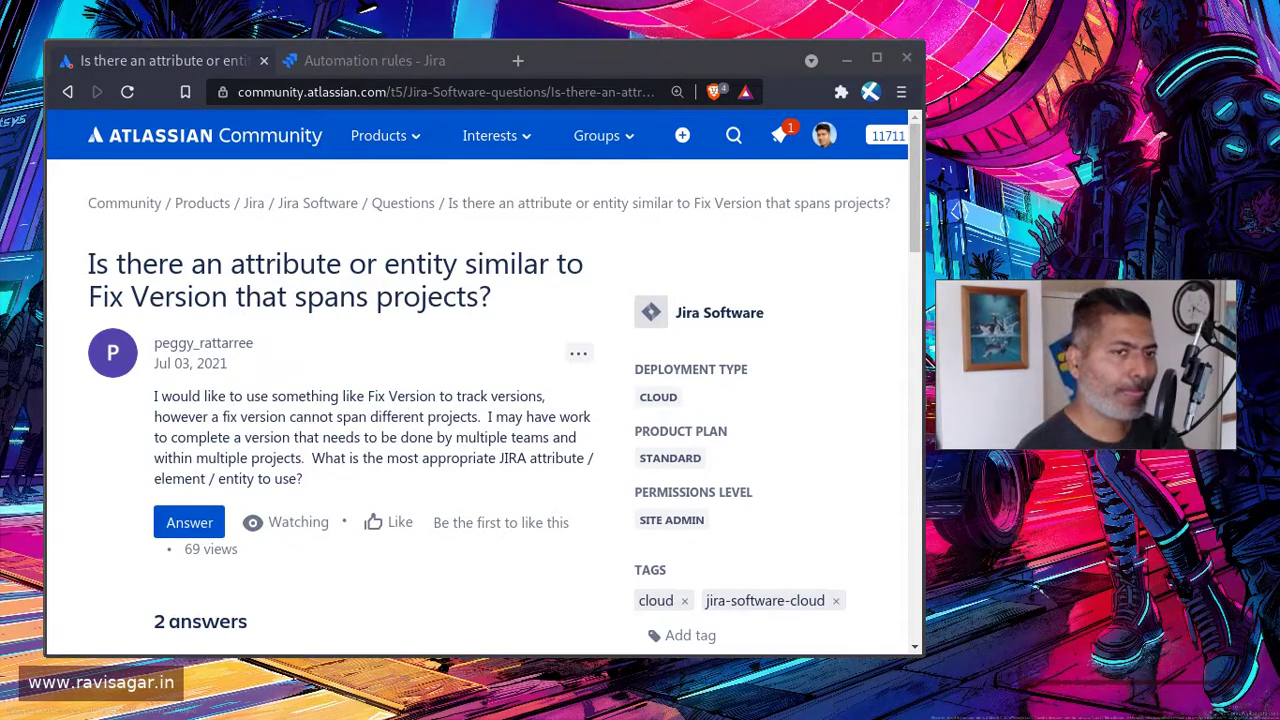
- Open the 'video' link from Ravi Sagar's answer in a background tab
left_click(223, 550)
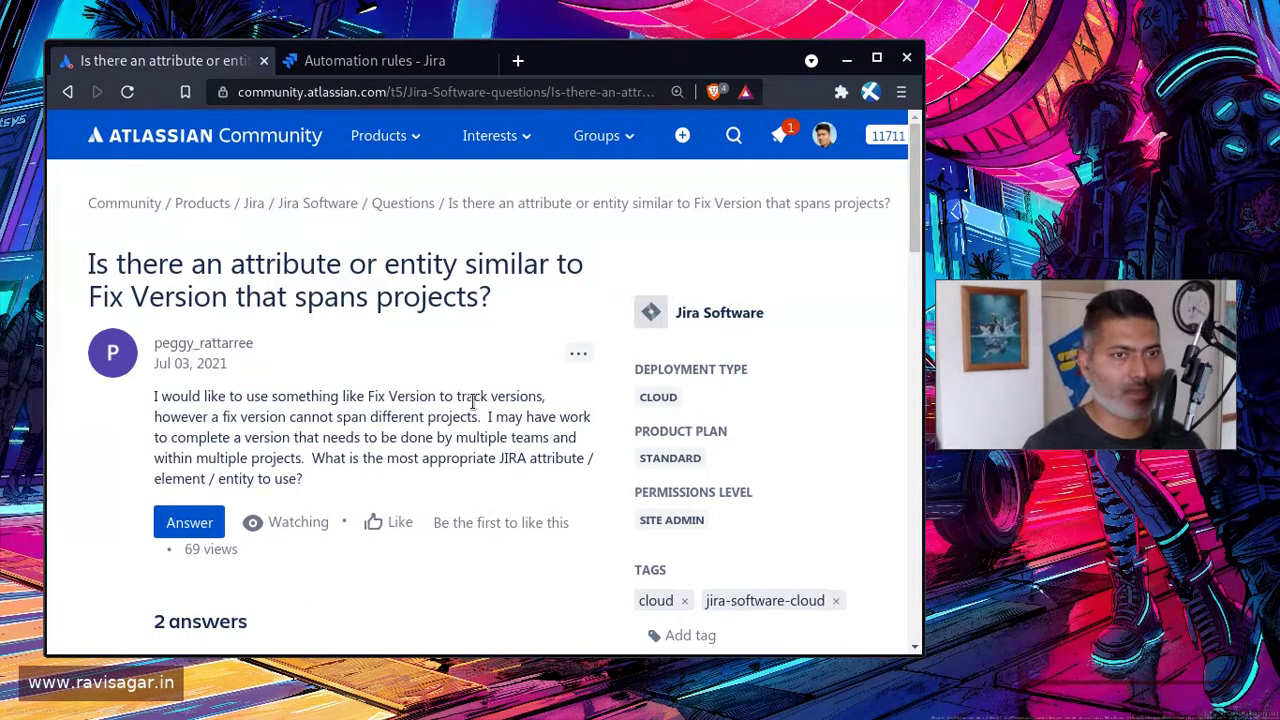
scroll(429, 352, "down", 3)
scroll(429, 352, "down", 4)
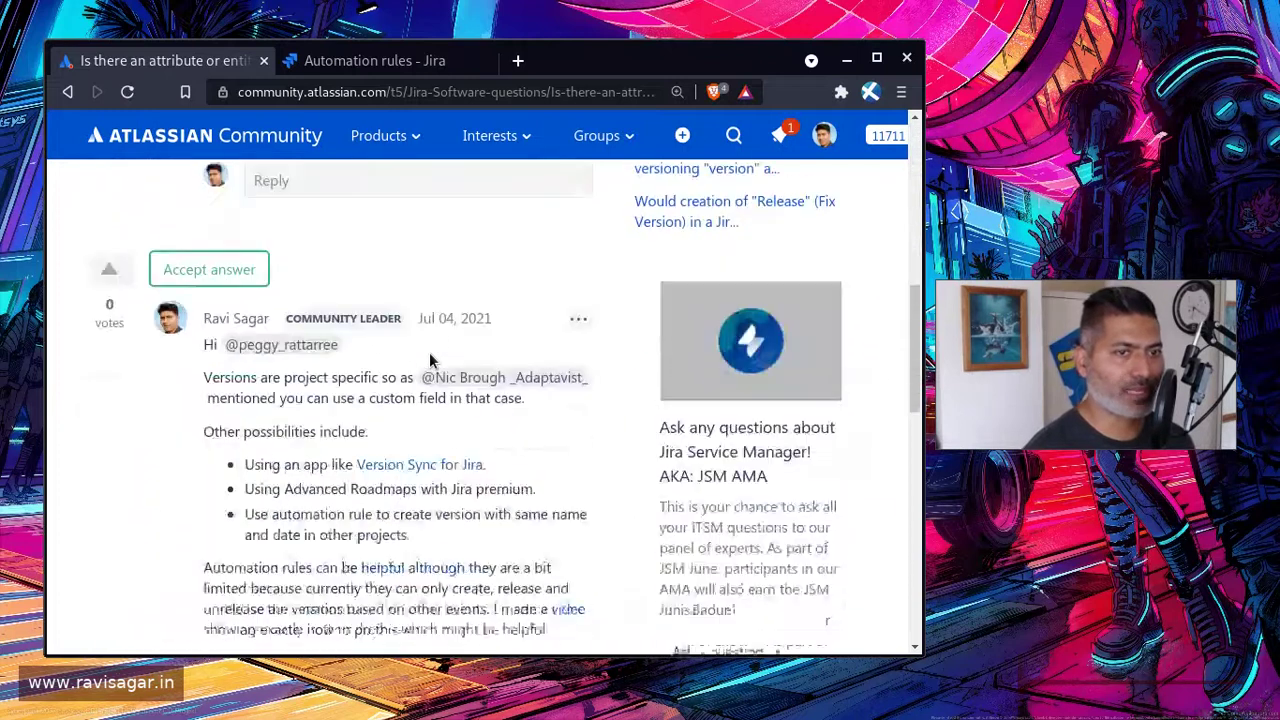
scroll(425, 361, "up", 1)
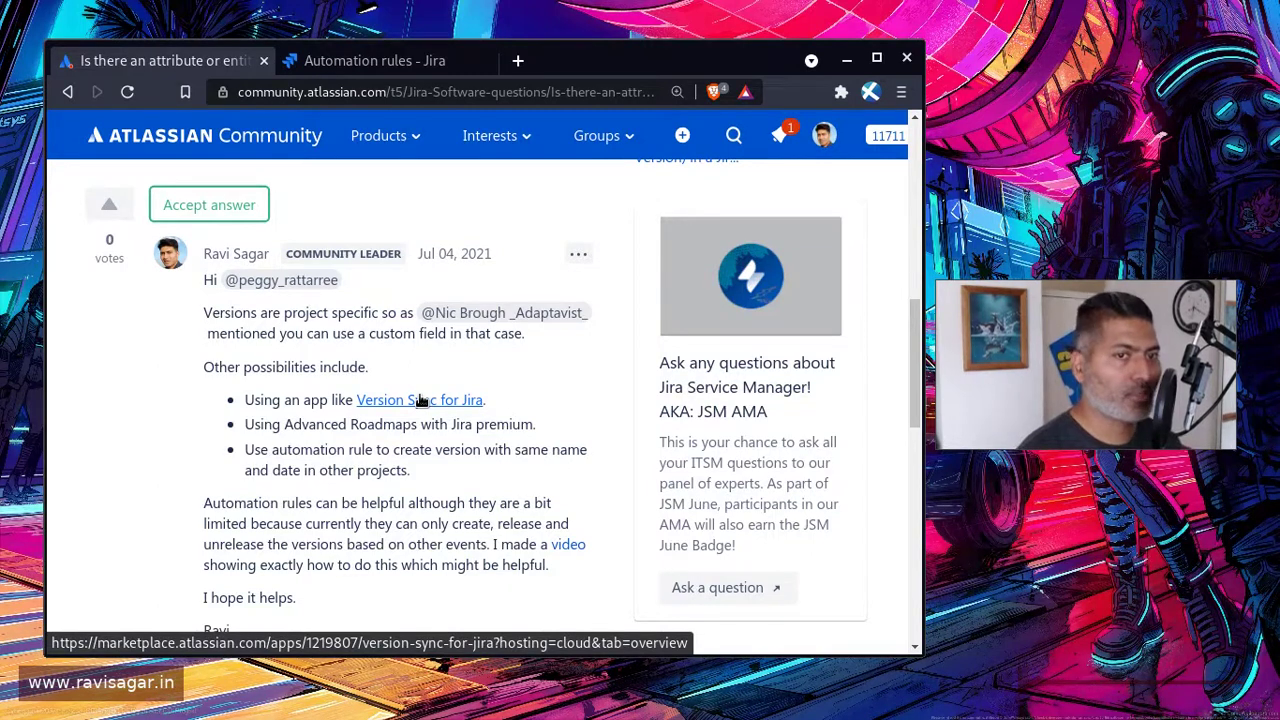
middle_click(568, 544)
- View the Jira Cloud Automation - Cross Project Releases page on ravisagar.in with the admin tray hidden
left_click(373, 61)
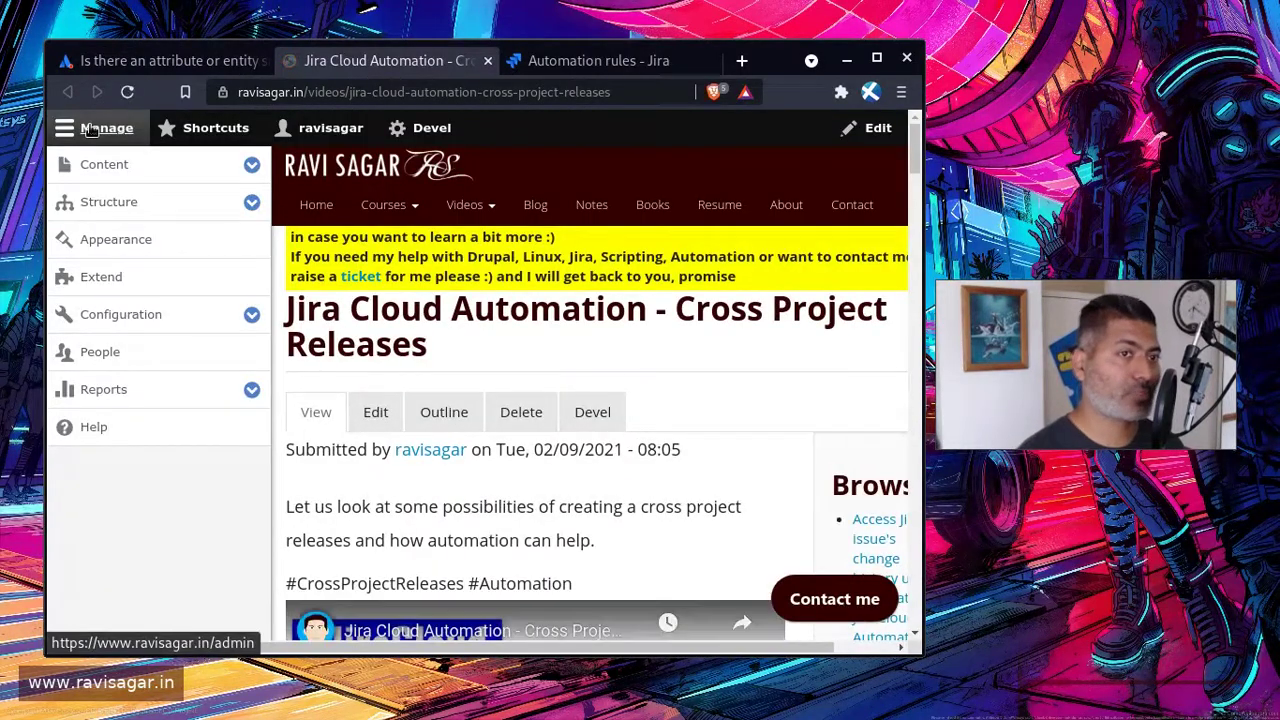
left_click(62, 140)
scroll(544, 452, "down", 2)
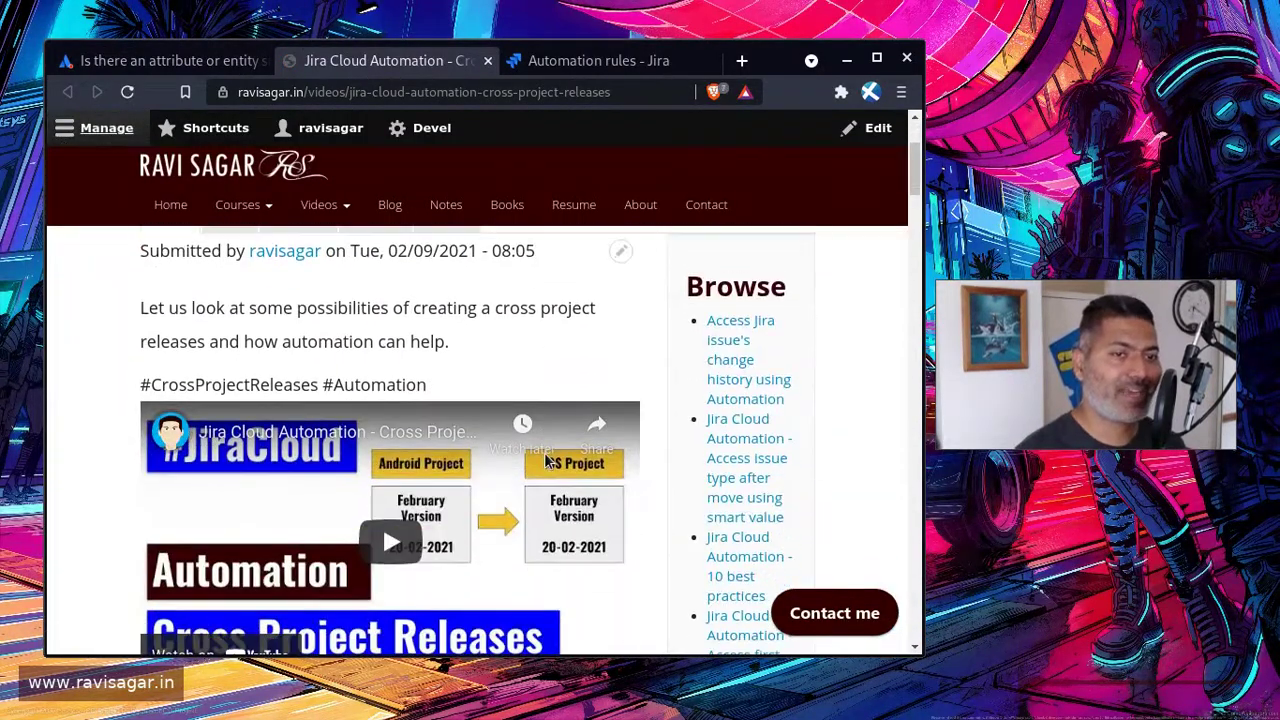
scroll(548, 460, "down", 2)
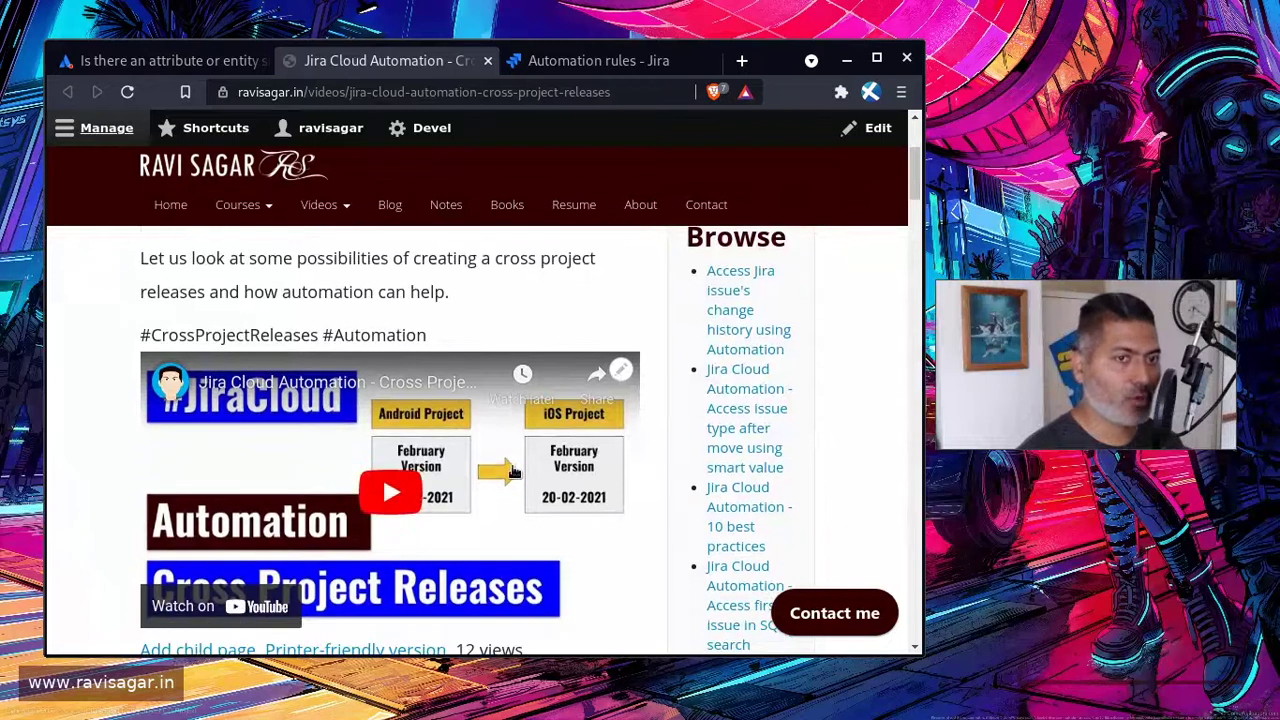
scroll(435, 375, "up", 1)
scroll(435, 375, "up", 1)
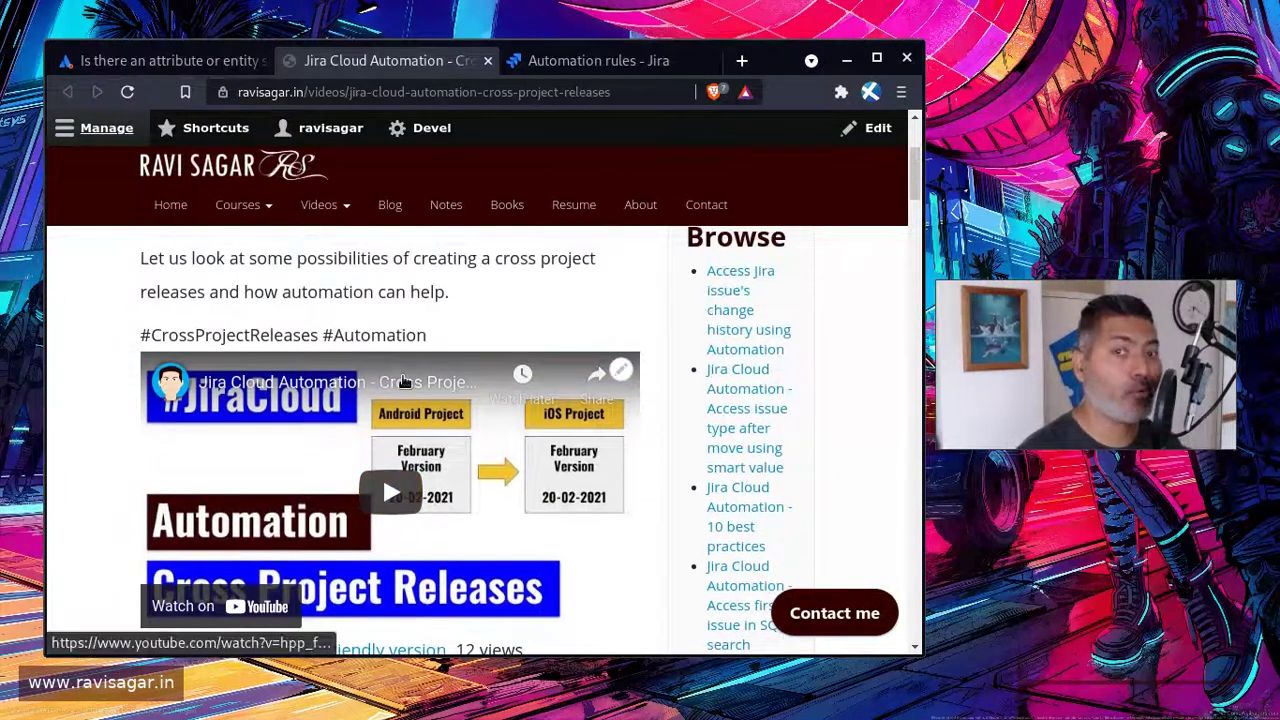
scroll(428, 410, "down", 2)
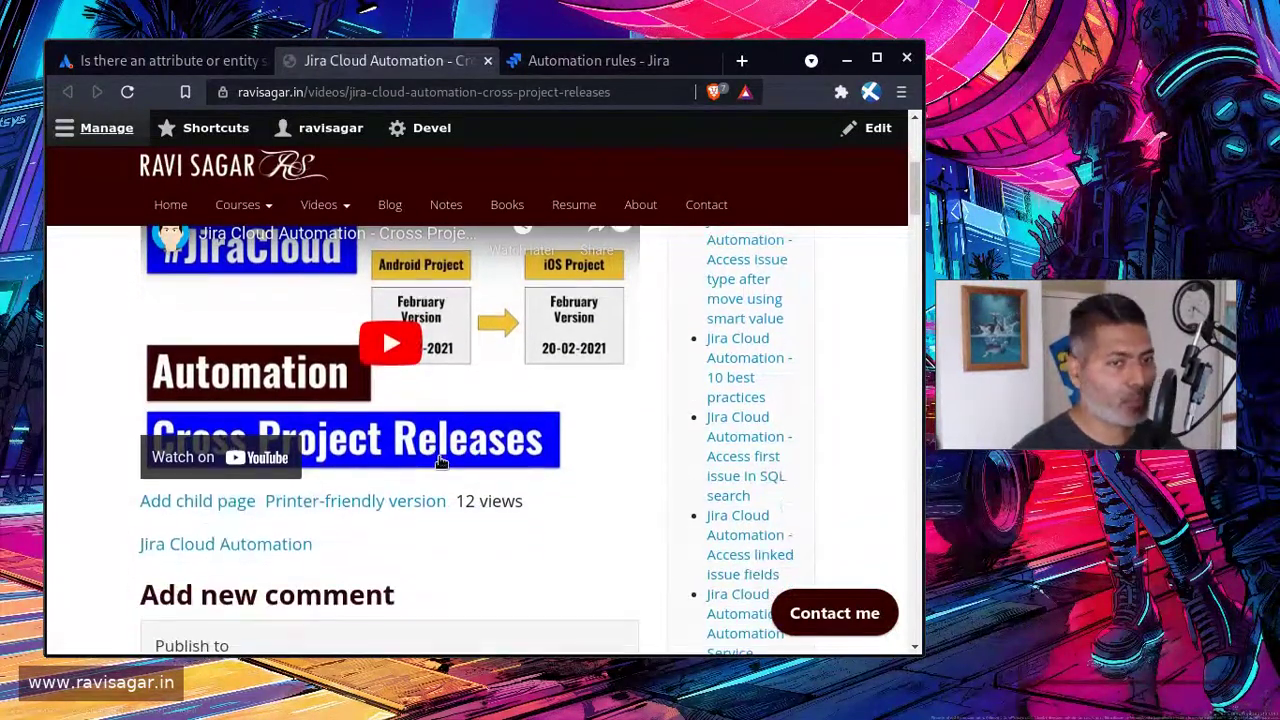
scroll(440, 463, "up", 2)
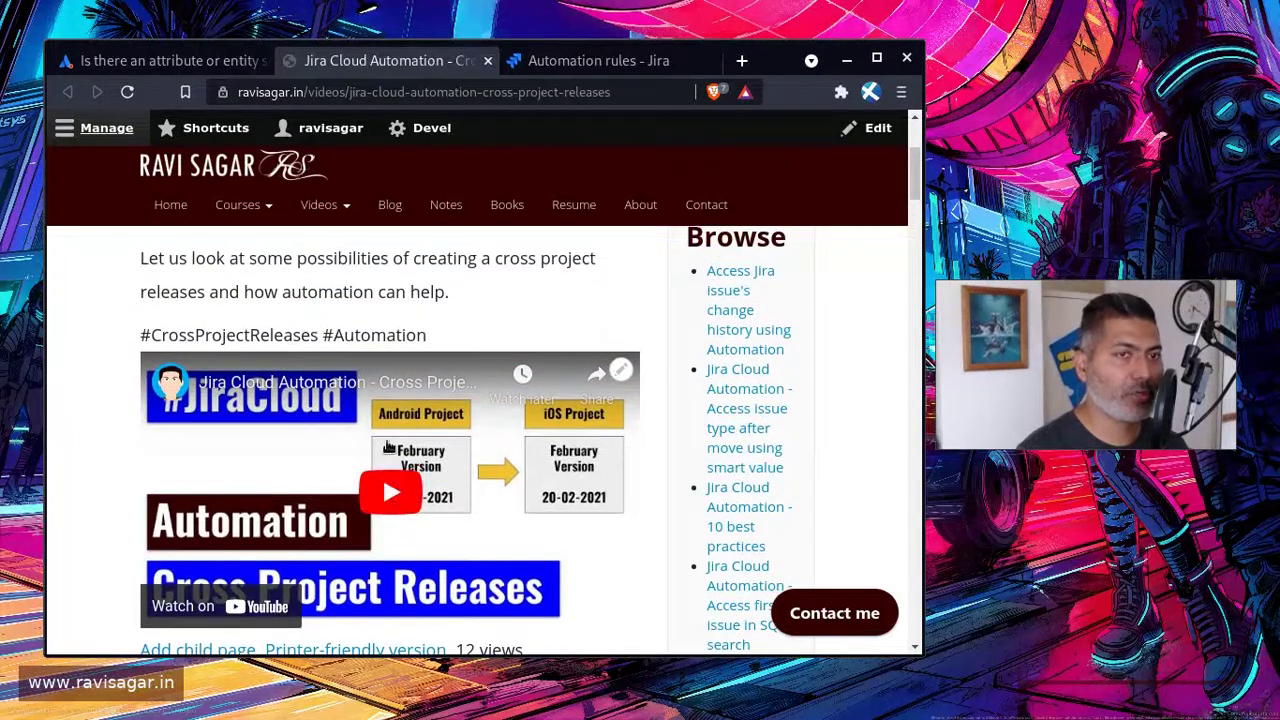
- Review the automation rule that creates versions in Bug Tracking when one is created in AN
left_click(537, 67)
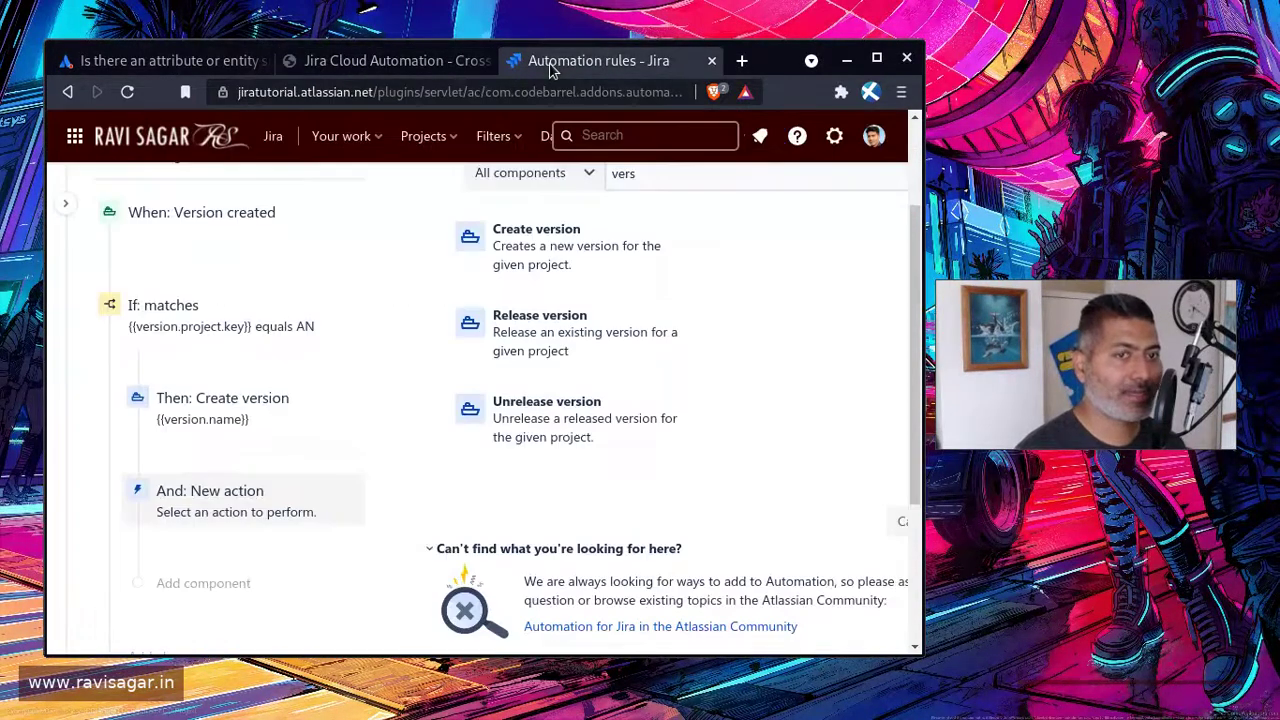
scroll(295, 398, "down", 1)
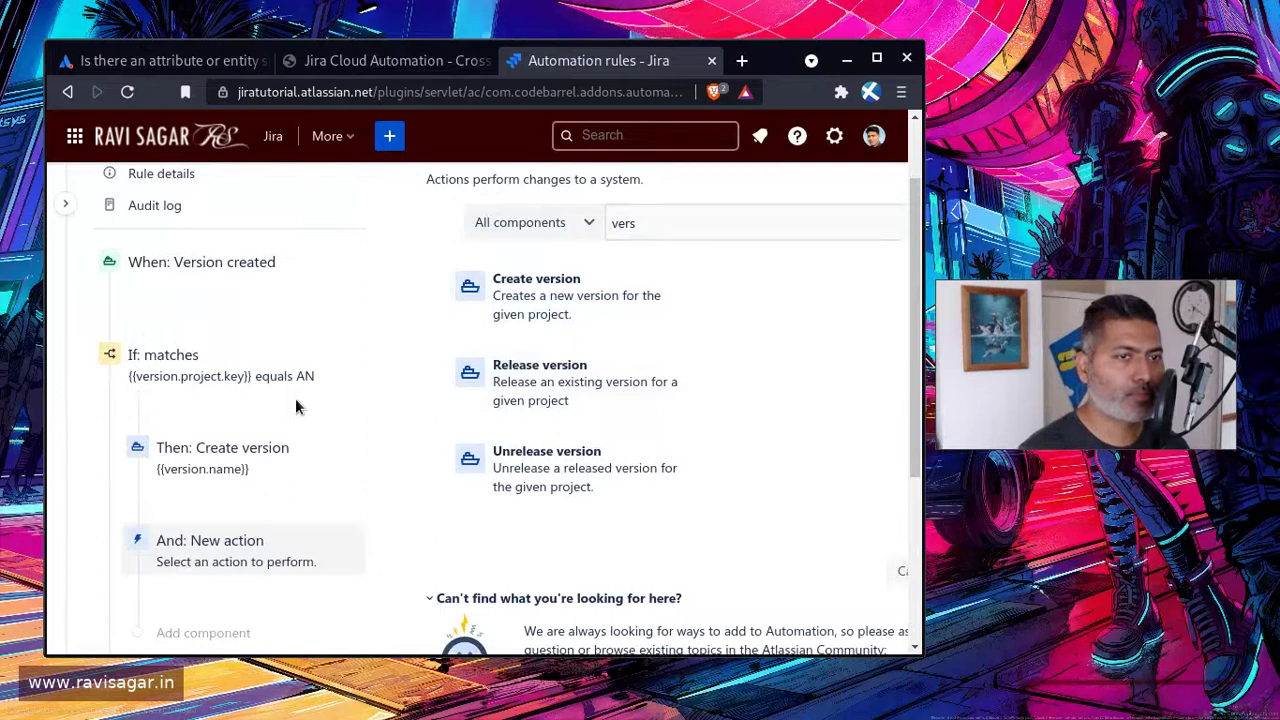
scroll(277, 409, "up", 1)
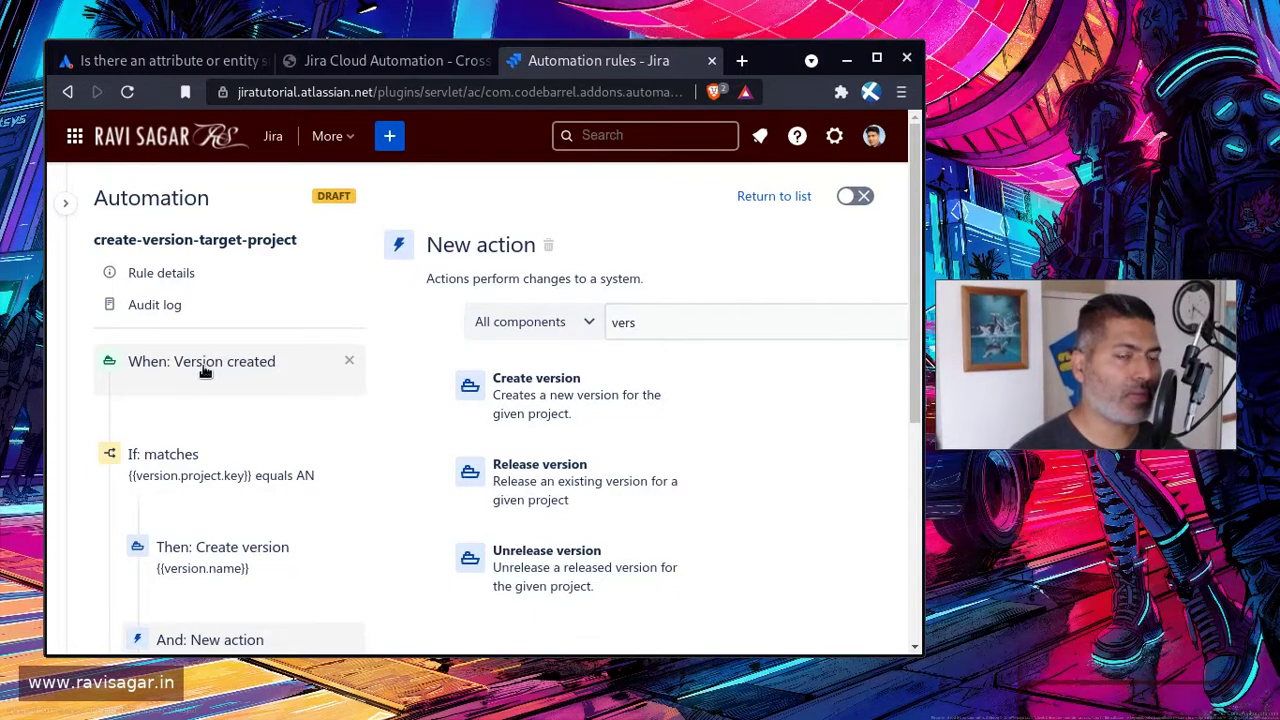
scroll(200, 368, "down", 2)
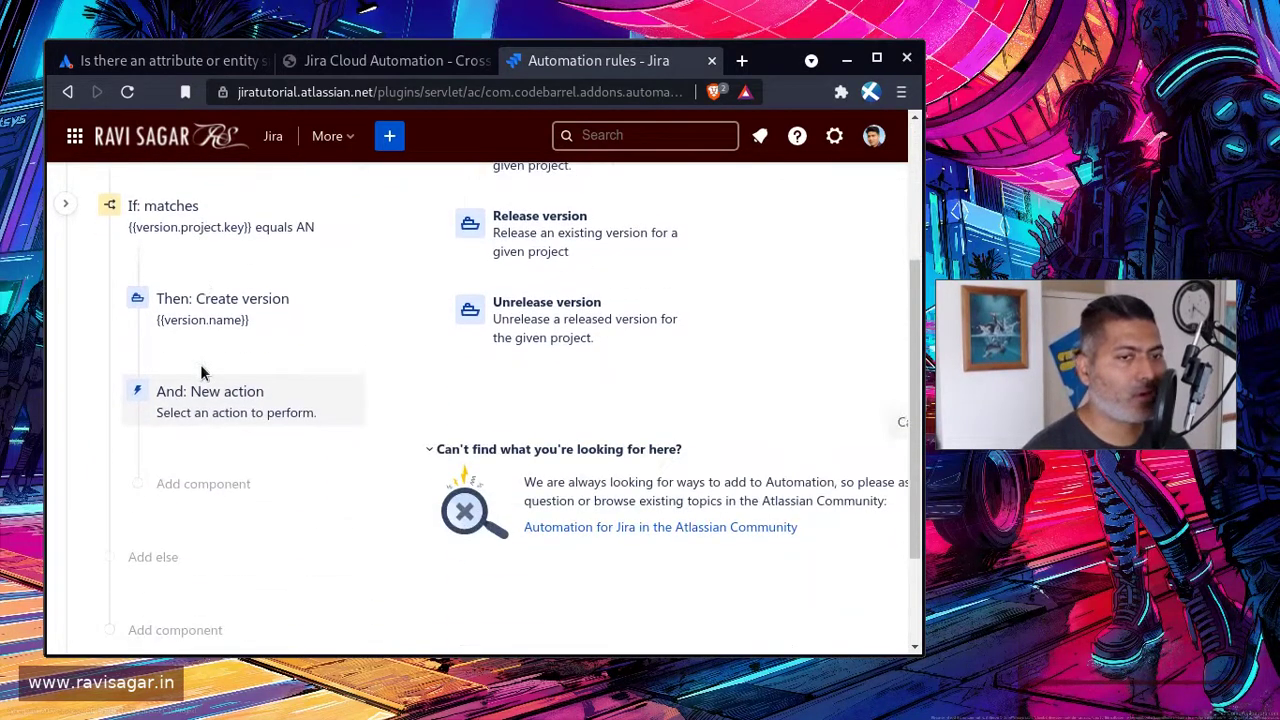
scroll(394, 447, "down", 1)
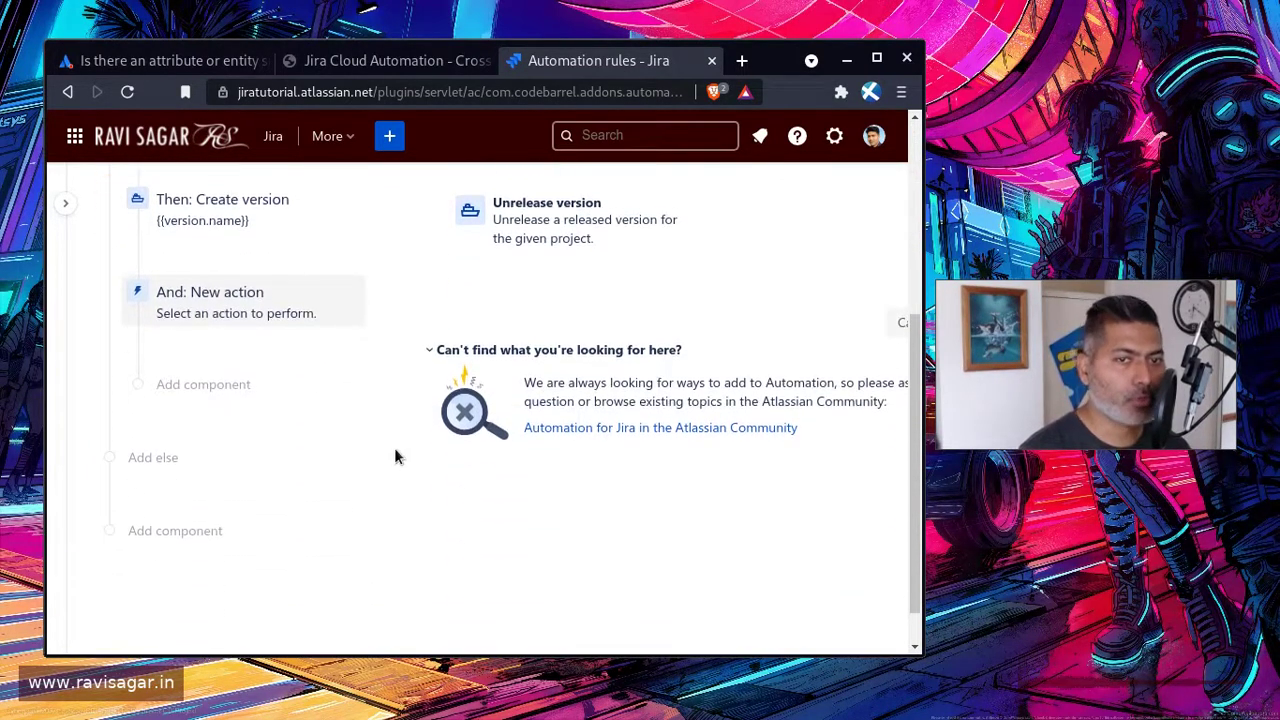
scroll(480, 540, "up", 2)
scroll(320, 560, "down", 2)
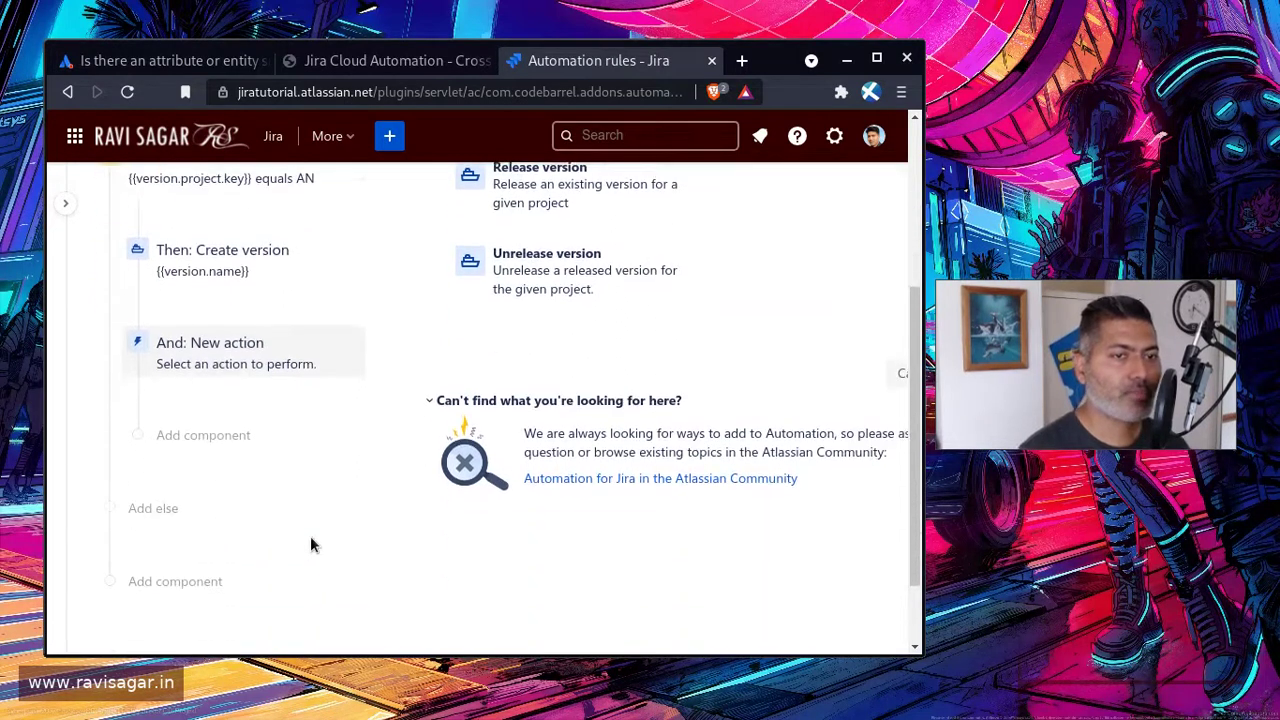
scroll(457, 414, "up", 1)
- Check that the Create version step copies version name and release date into BT, then add a component
left_click(223, 372)
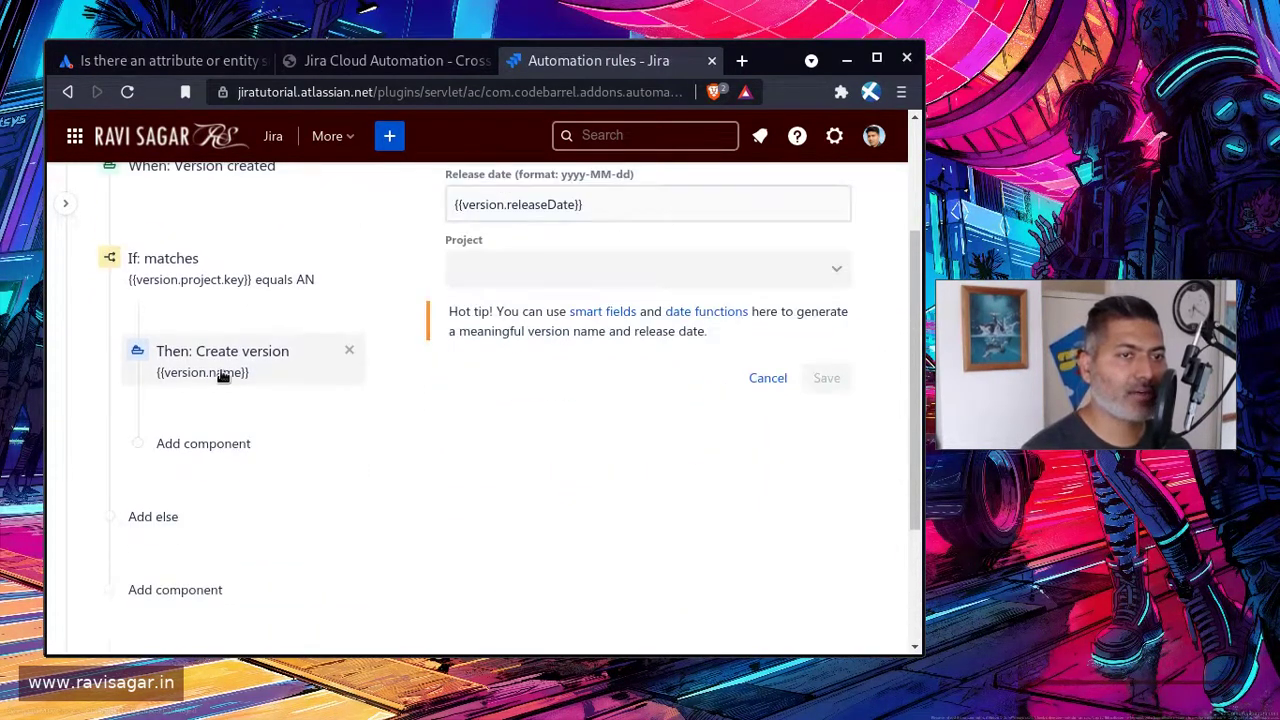
scroll(223, 376, "up", 2)
scroll(229, 470, "down", 2)
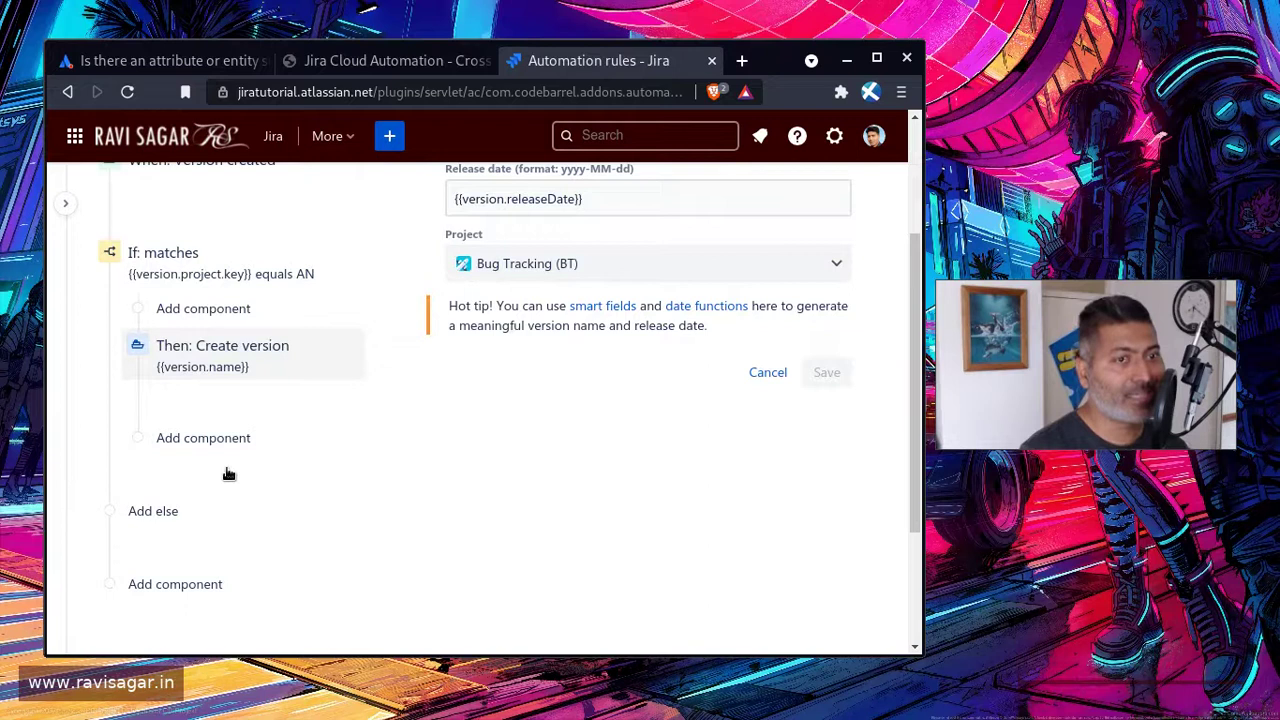
scroll(577, 460, "up", 1)
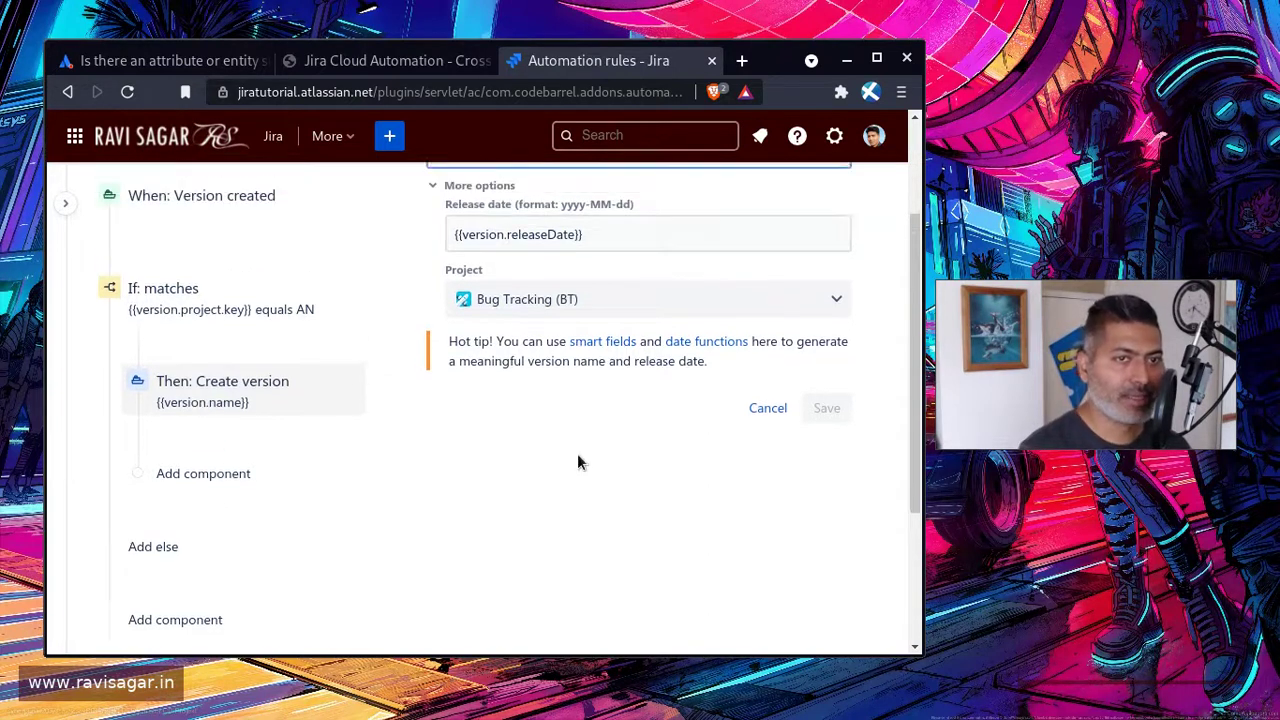
scroll(577, 461, "down", 1)
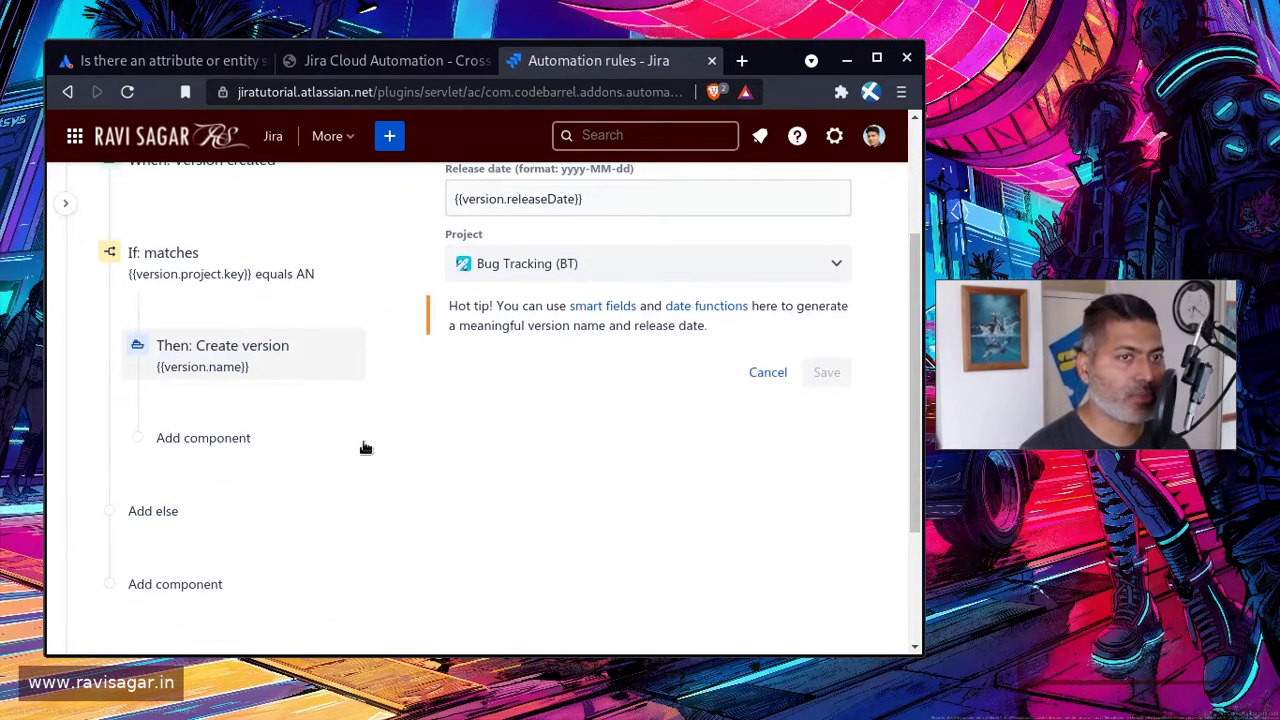
left_click(768, 372)
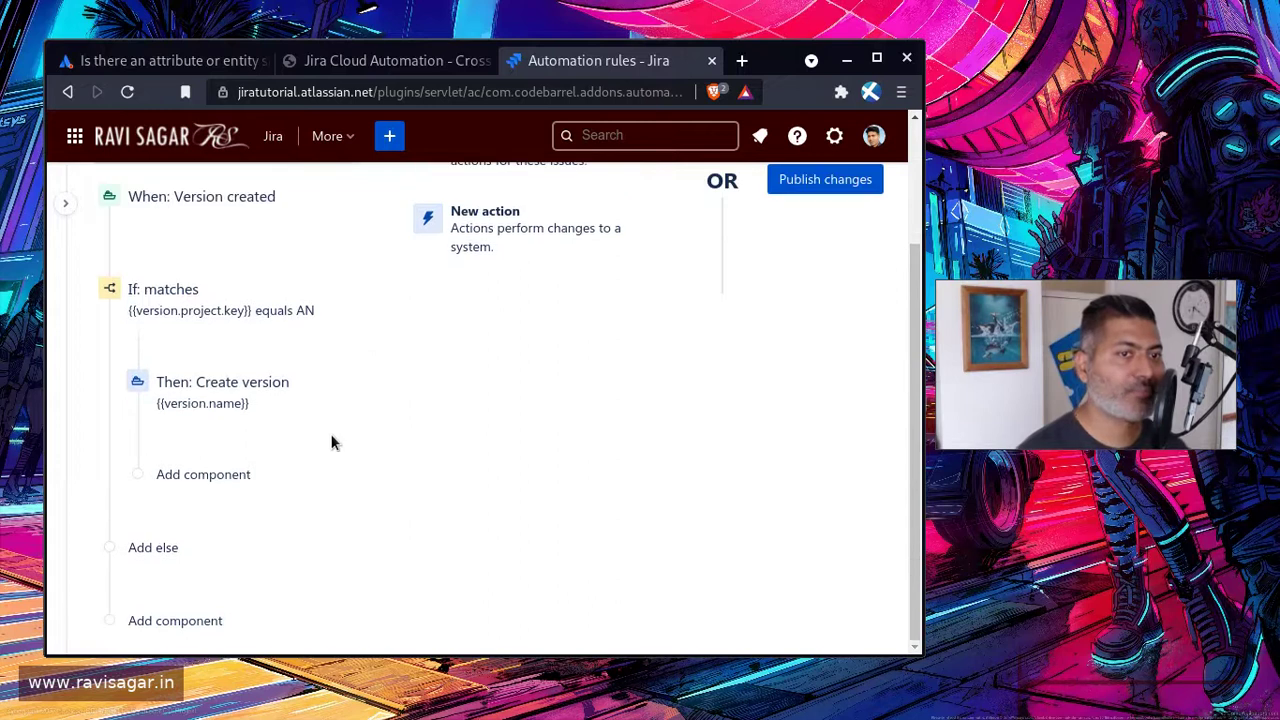
- Add a new action step filtered by 'vers' to list Create, Release and Unrelease version actions
left_click(238, 481)
left_click(560, 452)
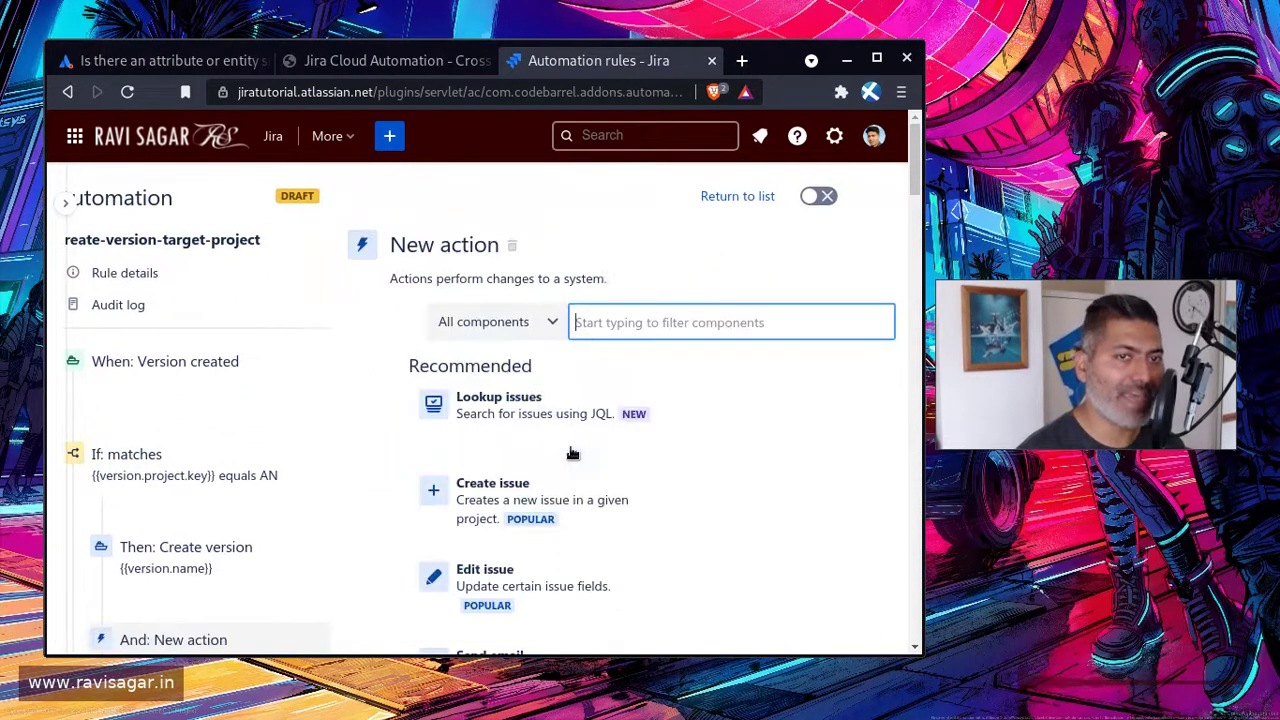
type("vers")
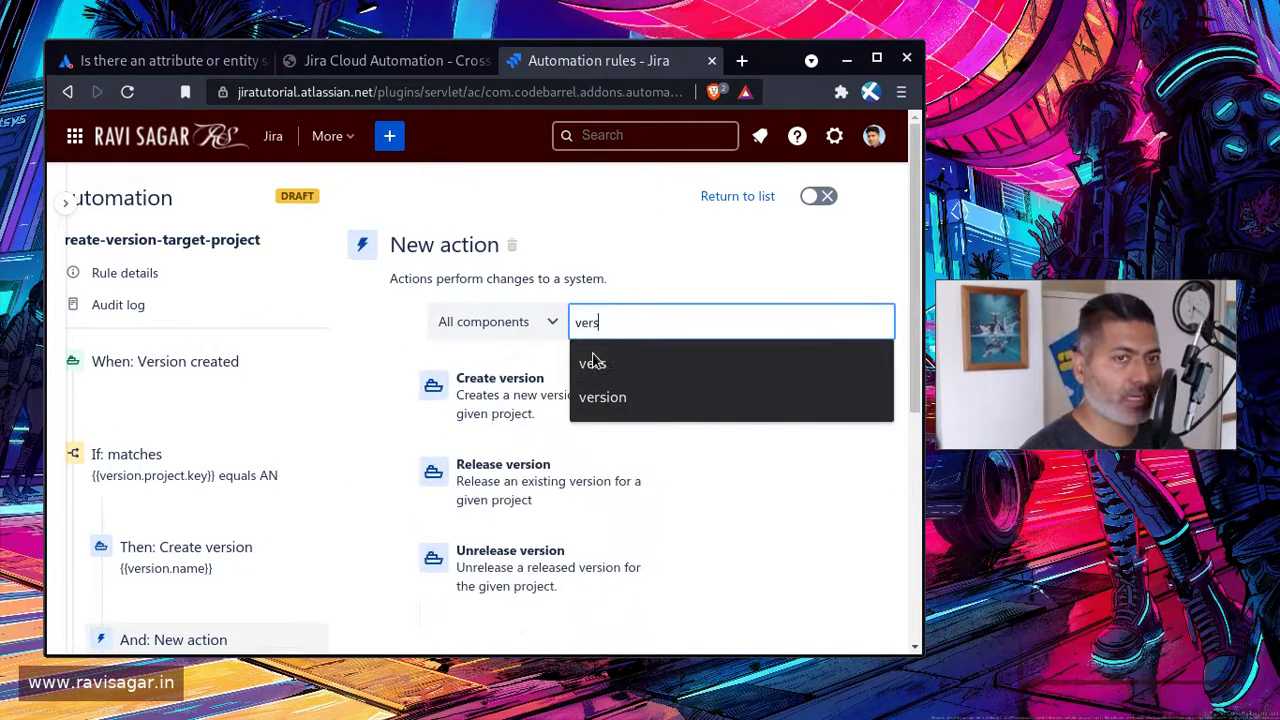
left_click(660, 231)
scroll(660, 231, "down", 1)
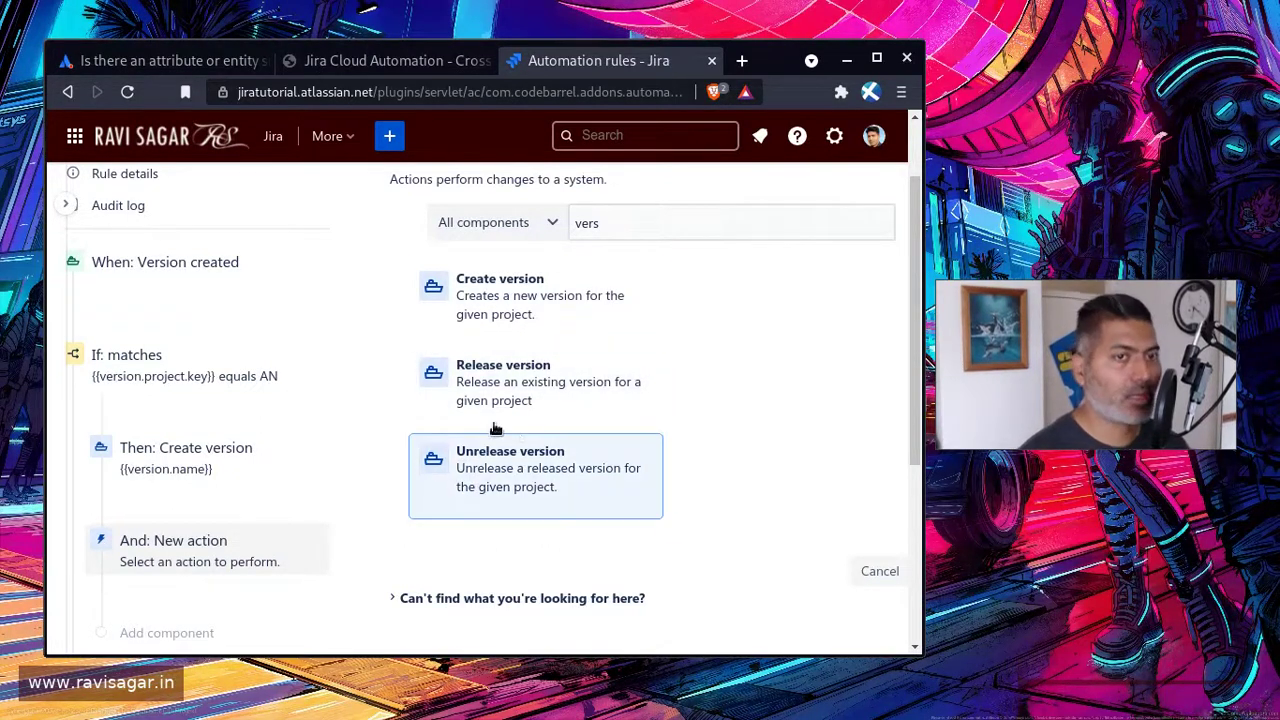
- Reopen the Create version step and select the {{version.name}} value in Version name
left_click(209, 470)
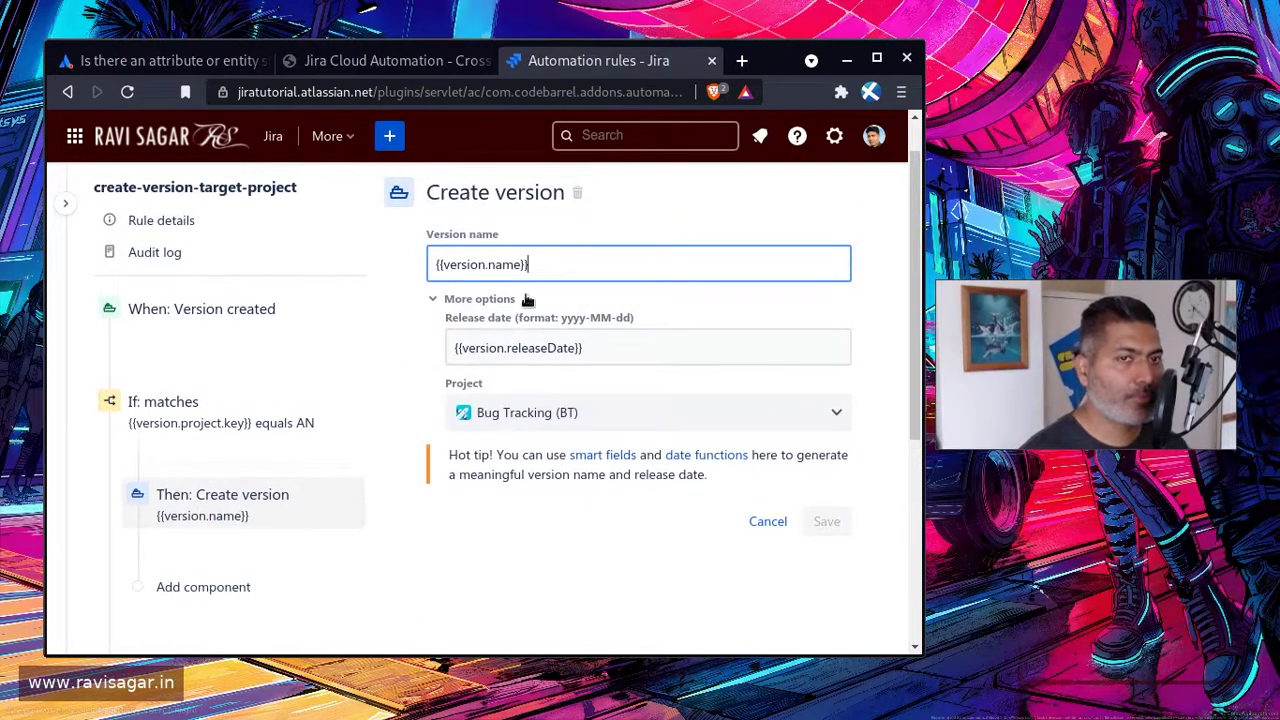
left_click_drag(551, 264, 334, 276)
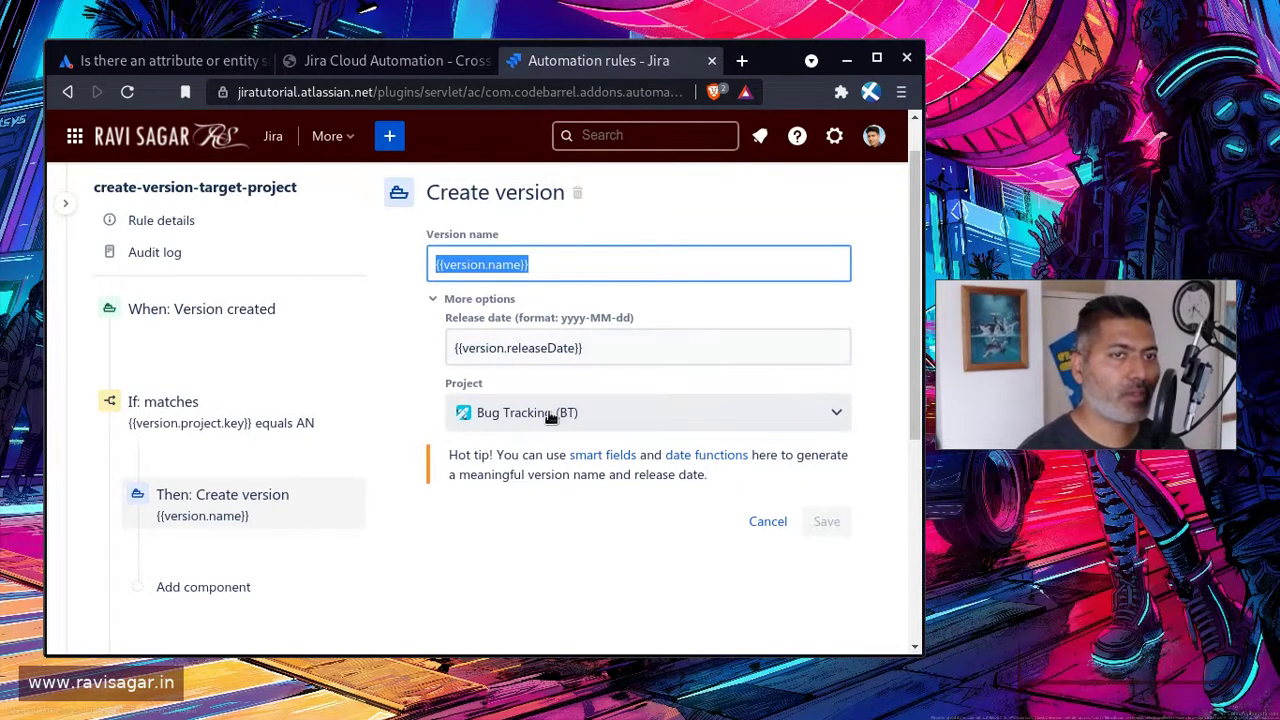
- Return to the Community question about a Fix Version-like attribute spanning multiple projects
left_click(150, 60)
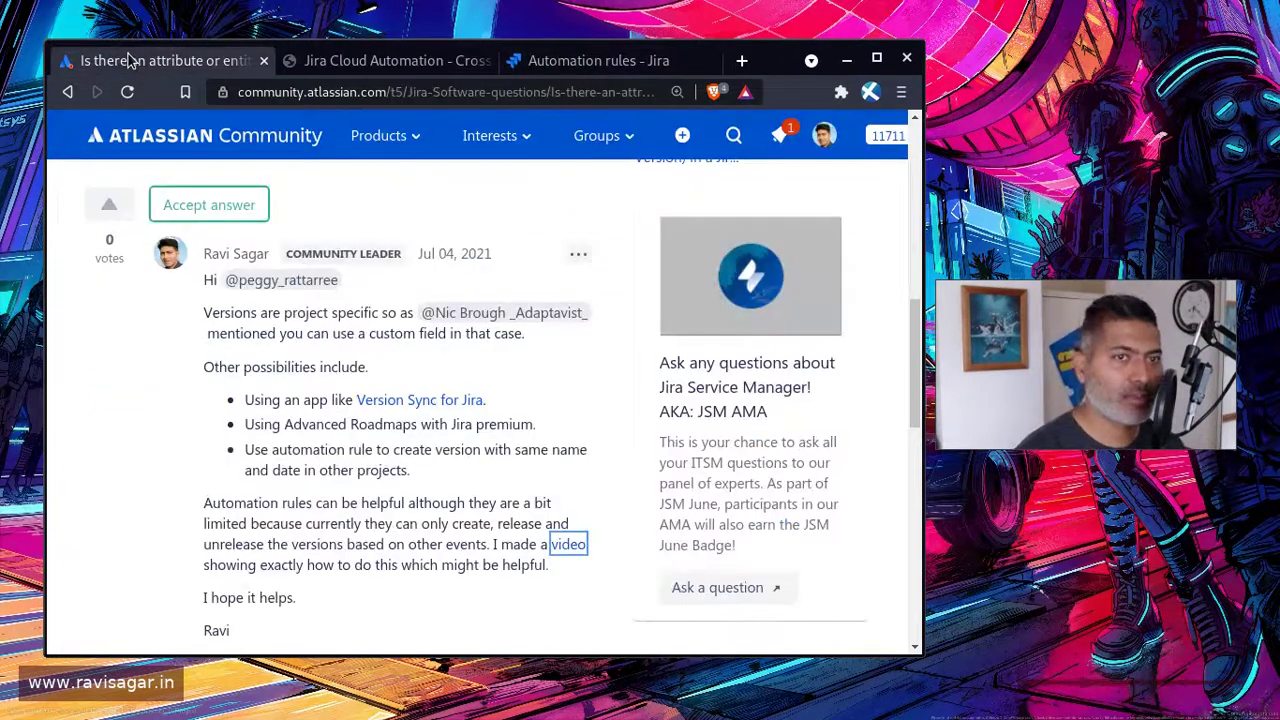
scroll(468, 368, "up", 3)
scroll(468, 368, "up", 4)
scroll(468, 368, "up", 1)
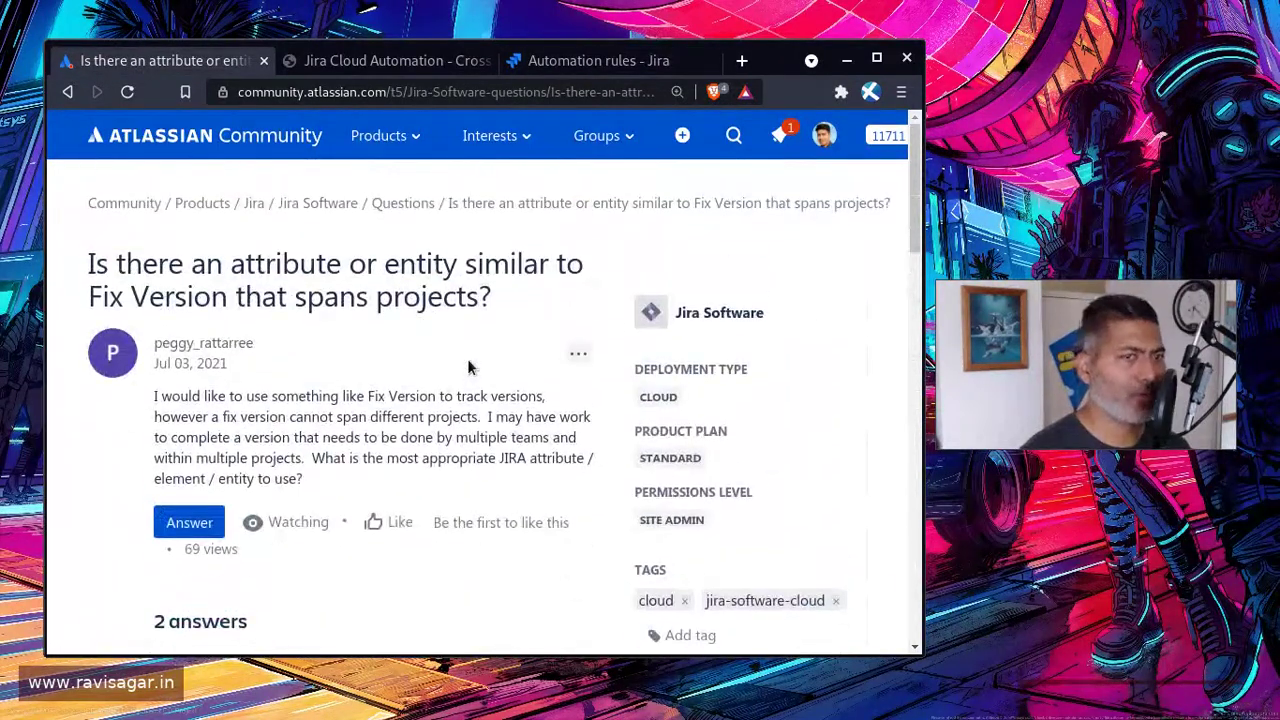